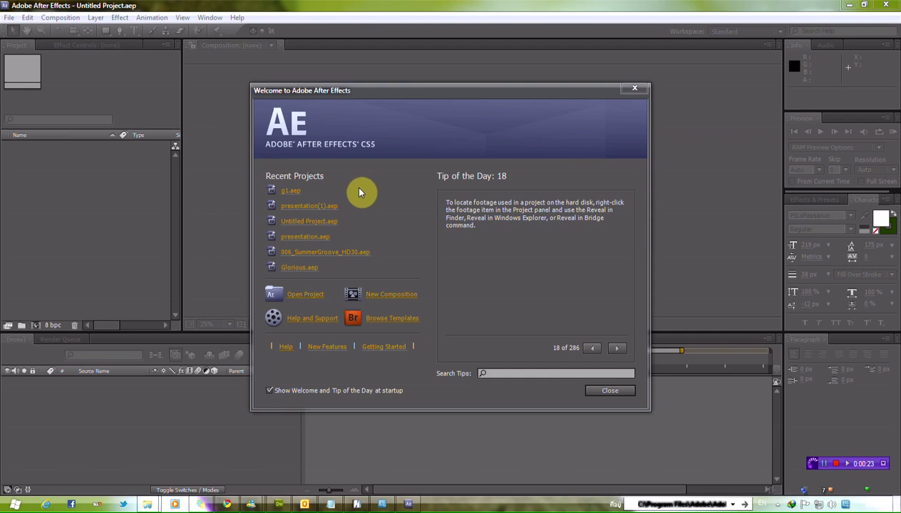
Step: Open the g1.aep project from the Welcome screen's Recent Projects list
{"action": "left_click", "coordinate": [291, 188]}
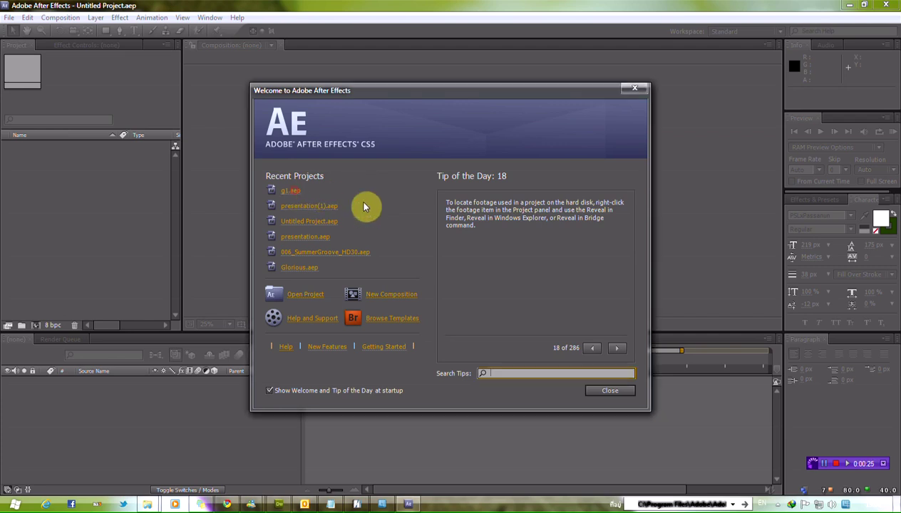
{"action": "left_click", "coordinate": [288, 191]}
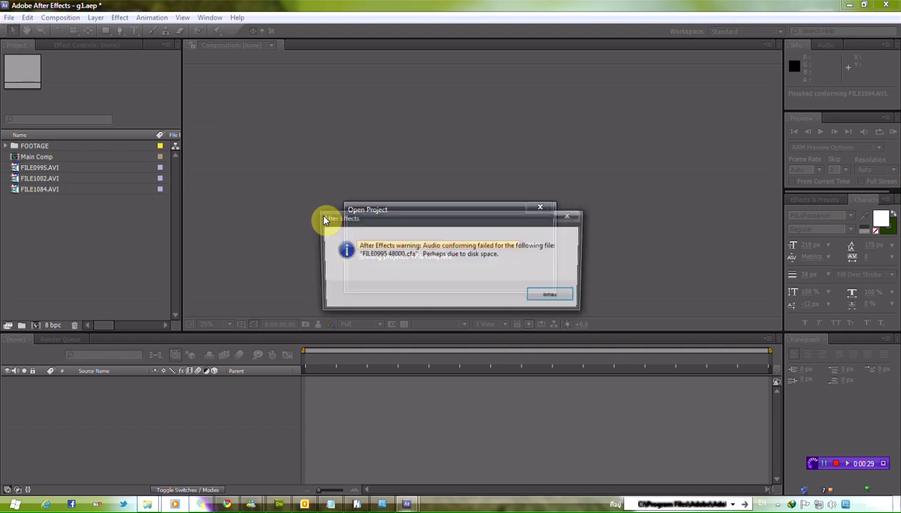
Step: Dismiss the audio and missing-font warnings, then scrub Main Comp's timeline back to frame 00000
{"action": "left_click", "coordinate": [537, 300]}
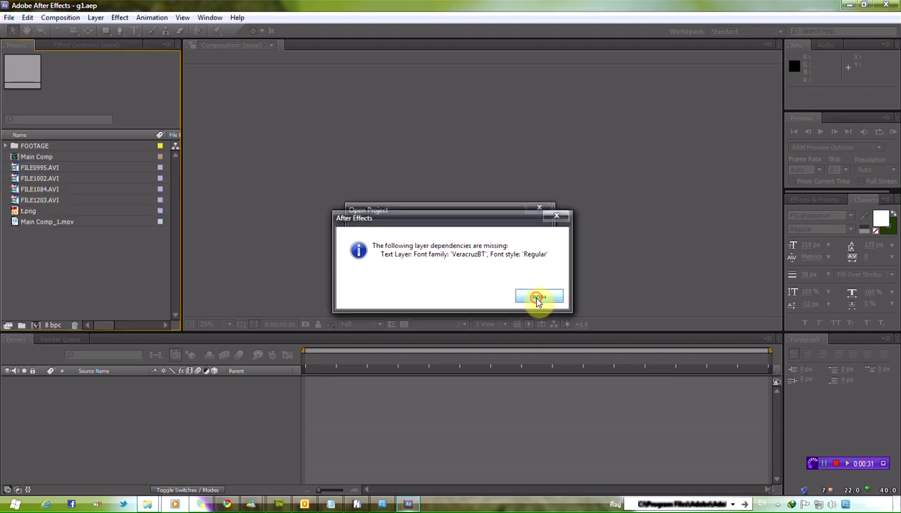
{"action": "left_click", "coordinate": [539, 298]}
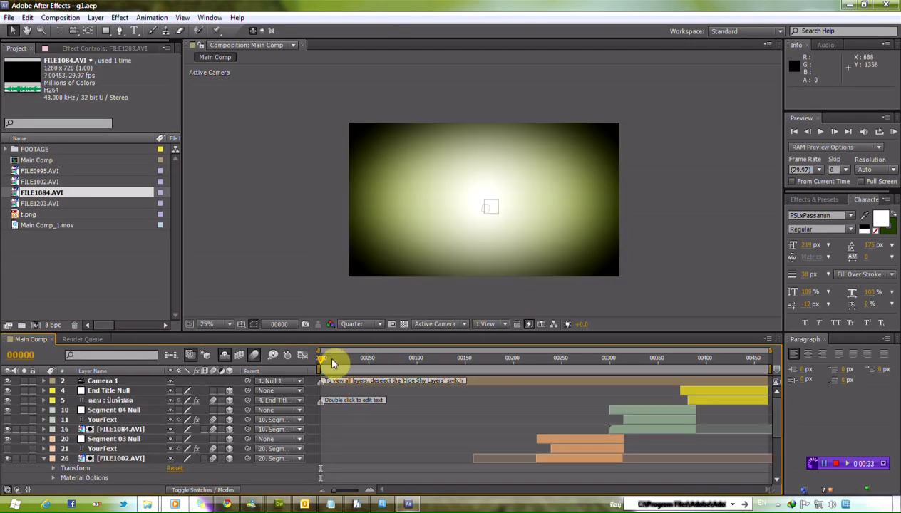
{"action": "left_click", "coordinate": [583, 357]}
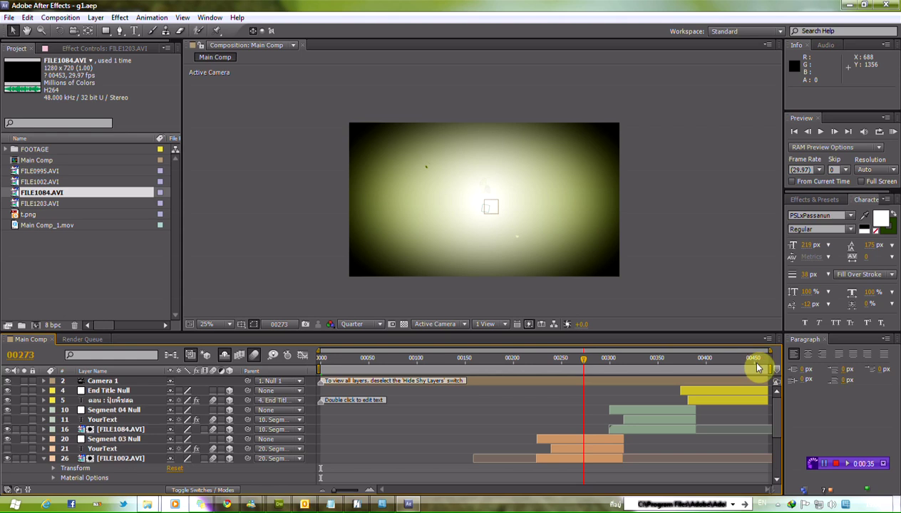
{"action": "left_click", "coordinate": [758, 367]}
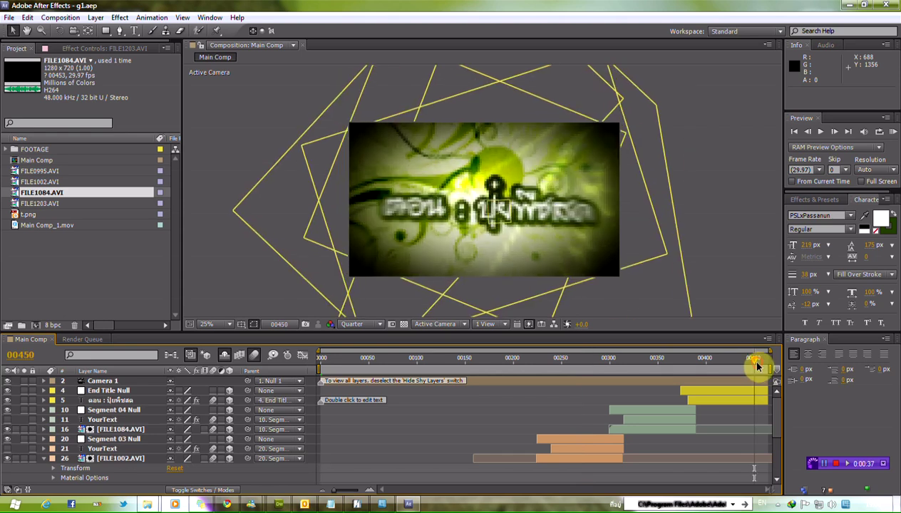
{"action": "left_click", "coordinate": [324, 367]}
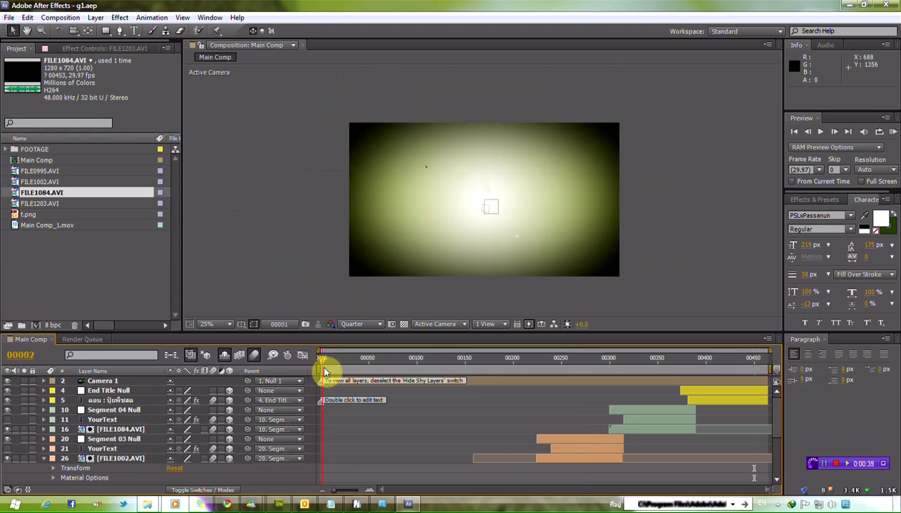
{"action": "mouse_move", "coordinate": [323, 372]}
{"action": "left_mouse_down"}
{"action": "mouse_move", "coordinate": [346, 371]}
{"action": "mouse_move", "coordinate": [311, 362]}
{"action": "left_mouse_up"}
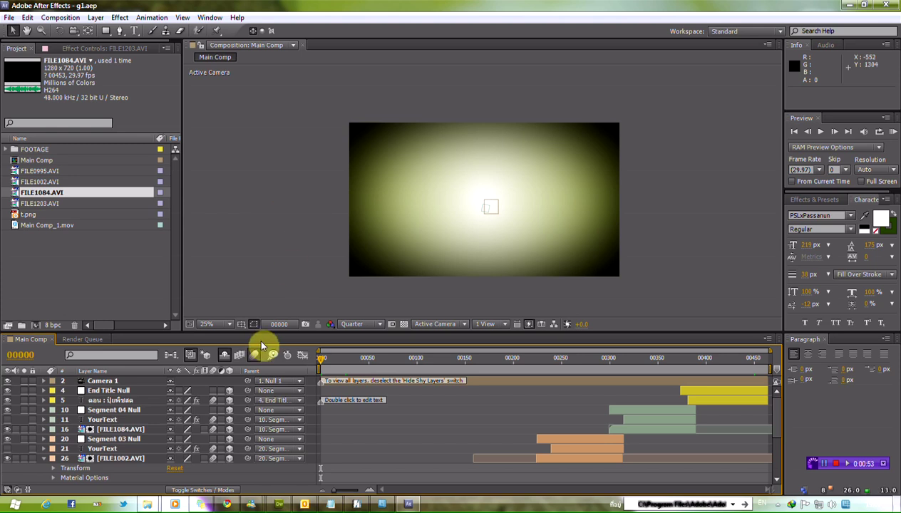
Step: Browse to C:\Program Files (x86)\QuickTime in Explorer and launch QuickTimePlayer.exe
{"action": "mouse_move", "coordinate": [146, 505]}
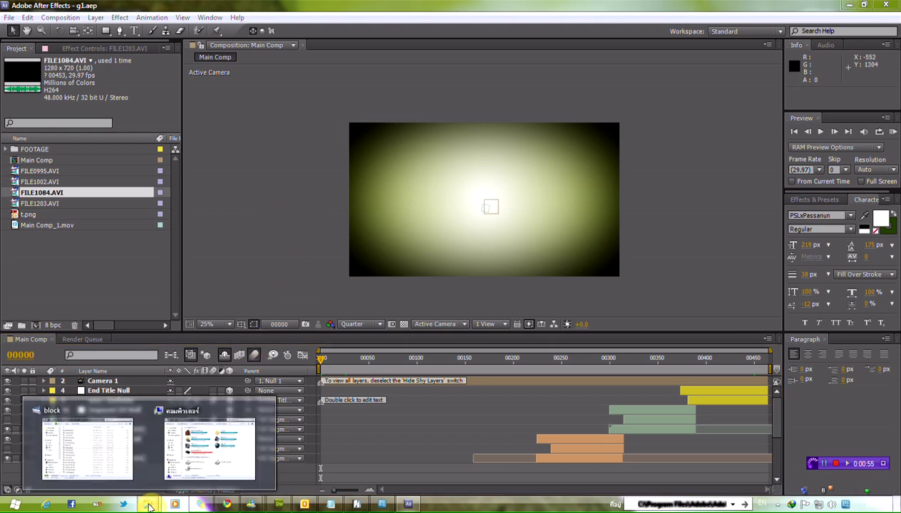
{"action": "left_click", "coordinate": [211, 462]}
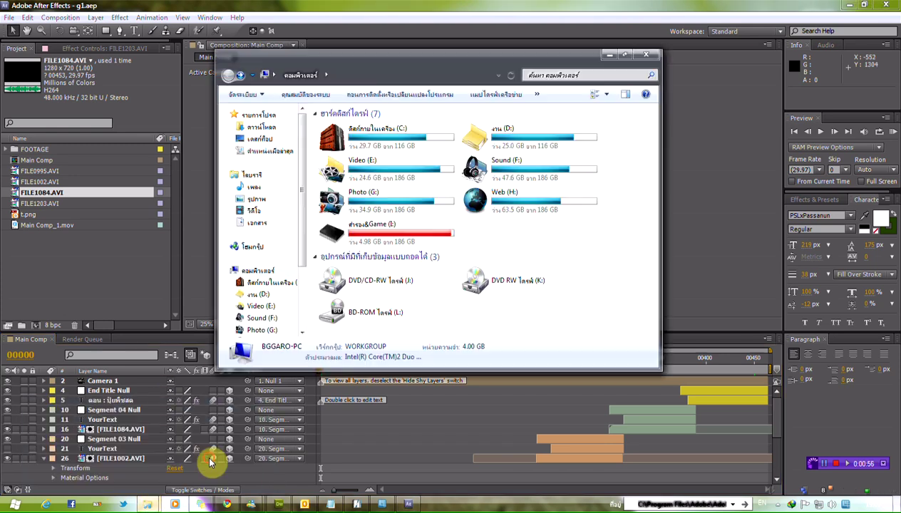
{"action": "double_click", "coordinate": [369, 145]}
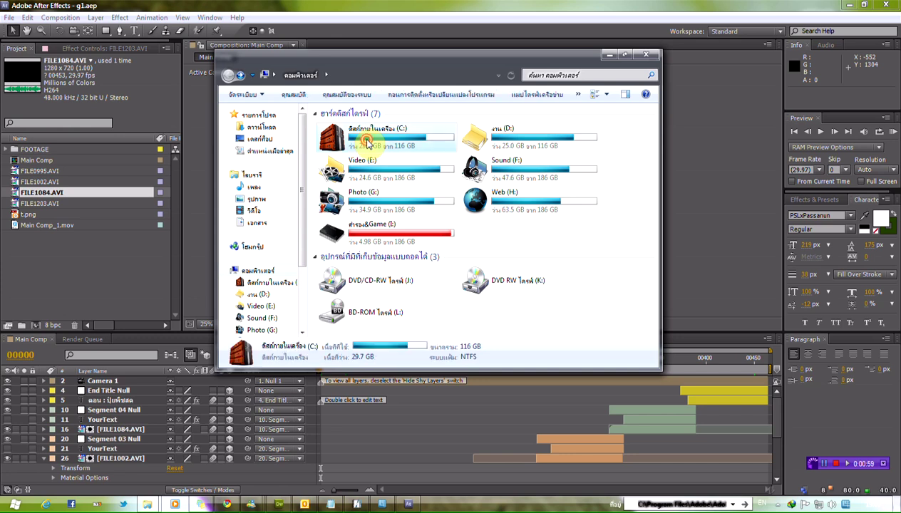
{"action": "double_click", "coordinate": [376, 296]}
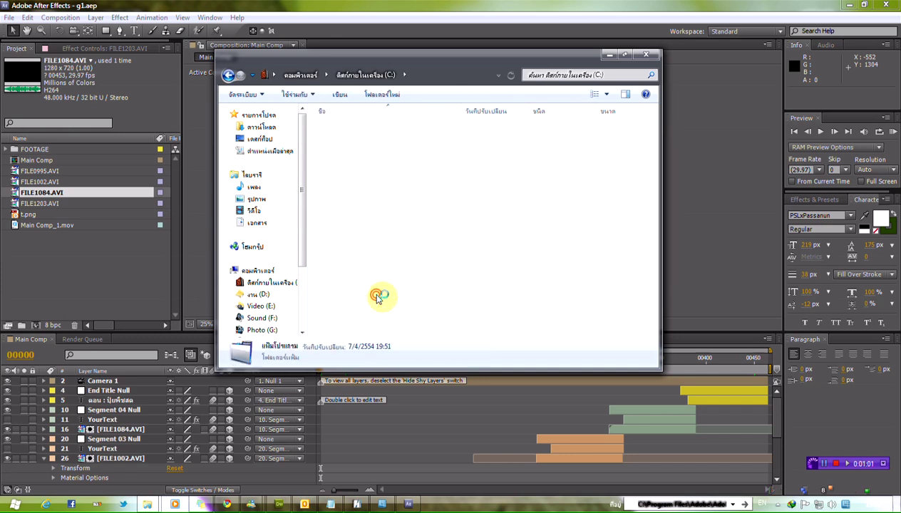
{"action": "left_click", "coordinate": [228, 74]}
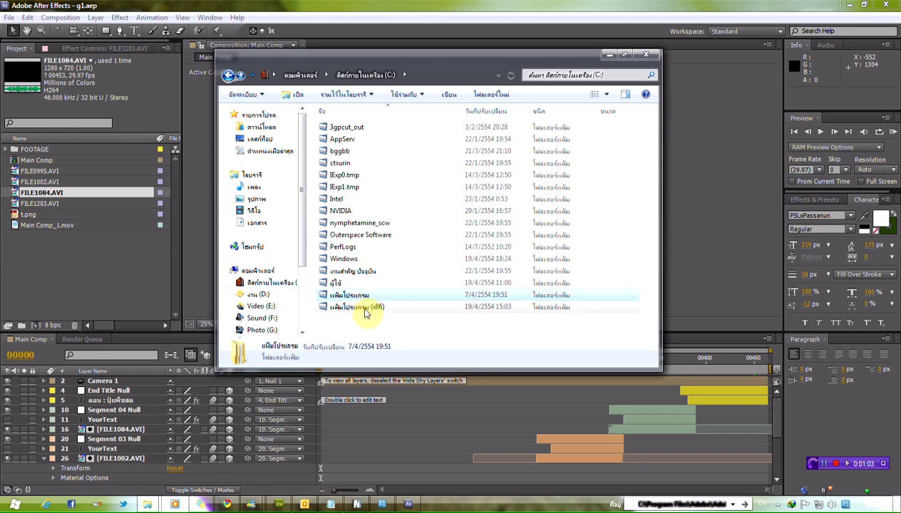
{"action": "double_click", "coordinate": [357, 306]}
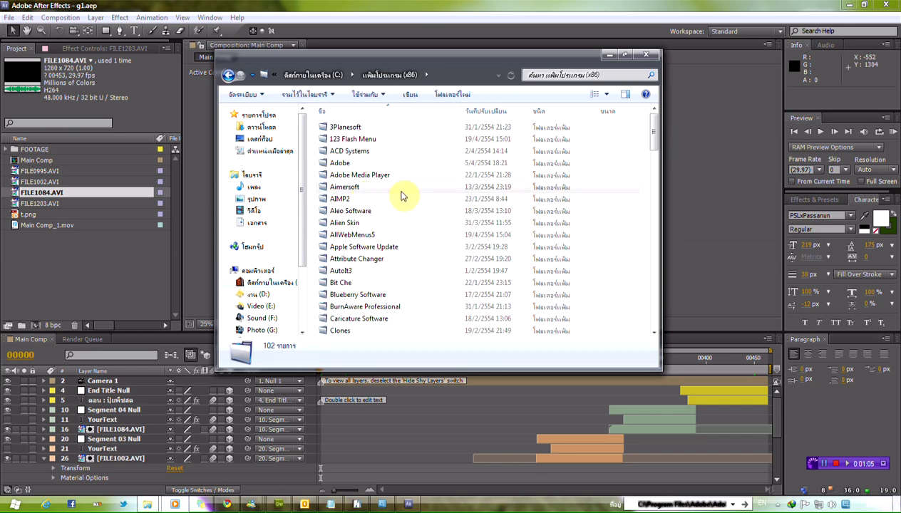
{"action": "key", "text": "q"}
{"action": "double_click", "coordinate": [349, 124]}
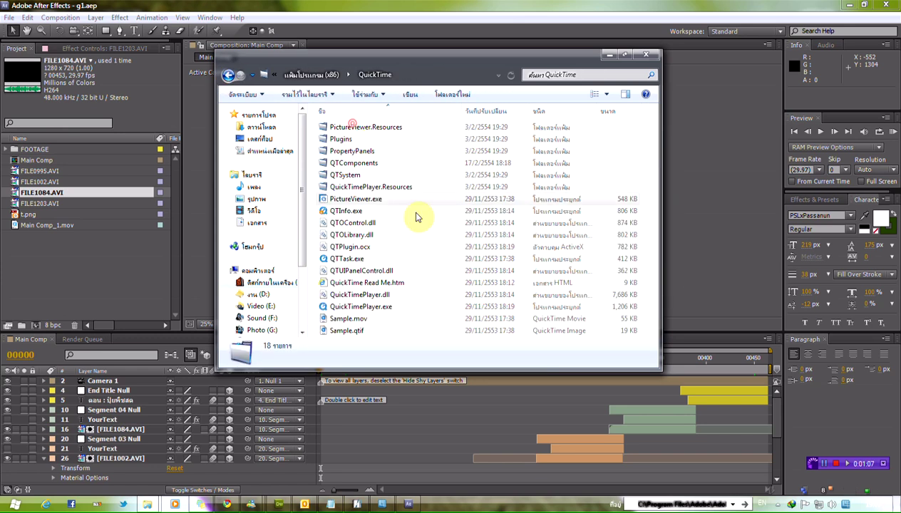
{"action": "left_click", "coordinate": [371, 307]}
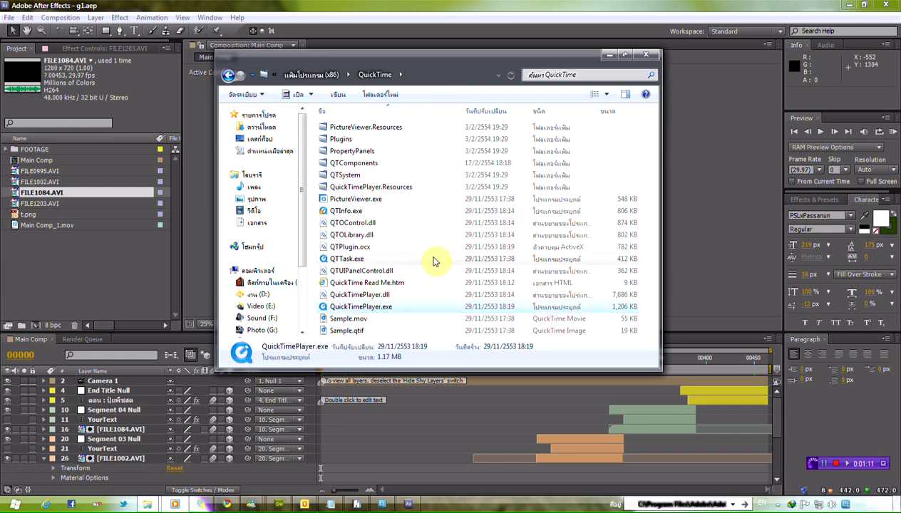
{"action": "key", "text": "Return"}
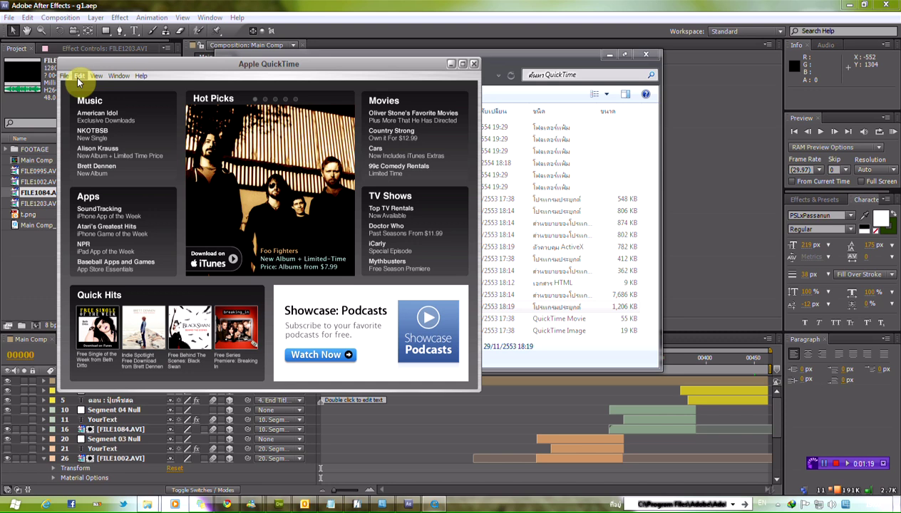
Step: Review QuickTime Player's general, full-screen and audio-recording preferences, then close them
{"action": "left_click", "coordinate": [80, 76]}
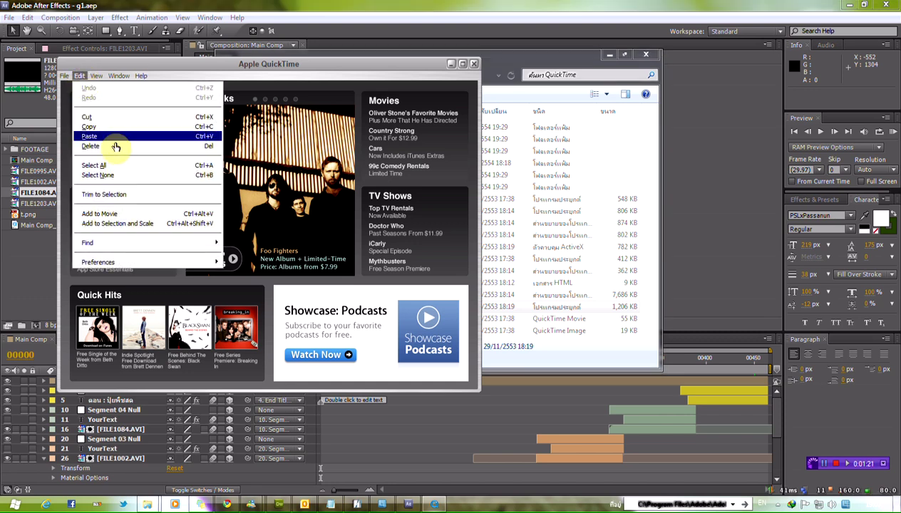
{"action": "mouse_move", "coordinate": [172, 263]}
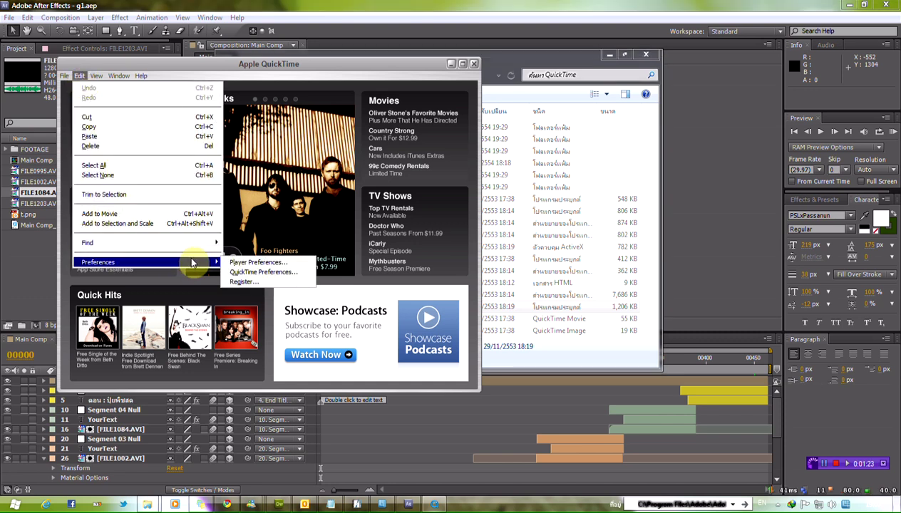
{"action": "left_click", "coordinate": [249, 262]}
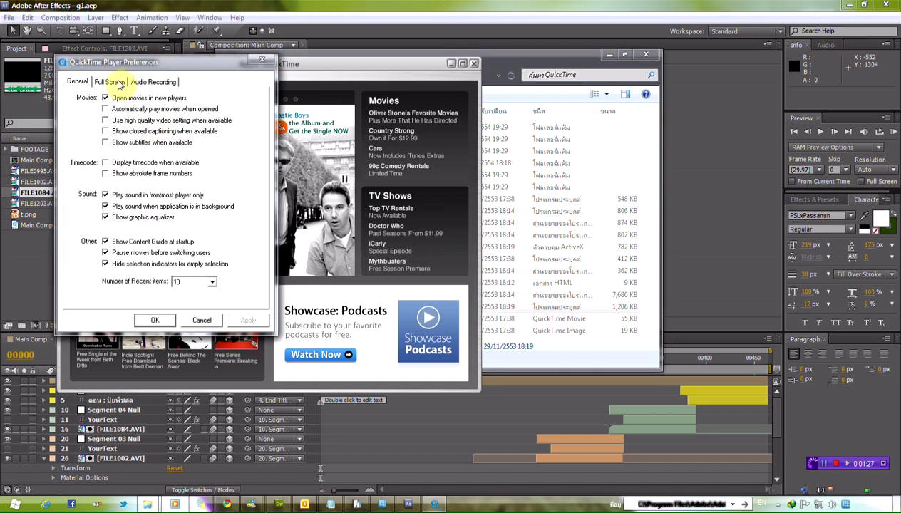
{"action": "left_click", "coordinate": [126, 82]}
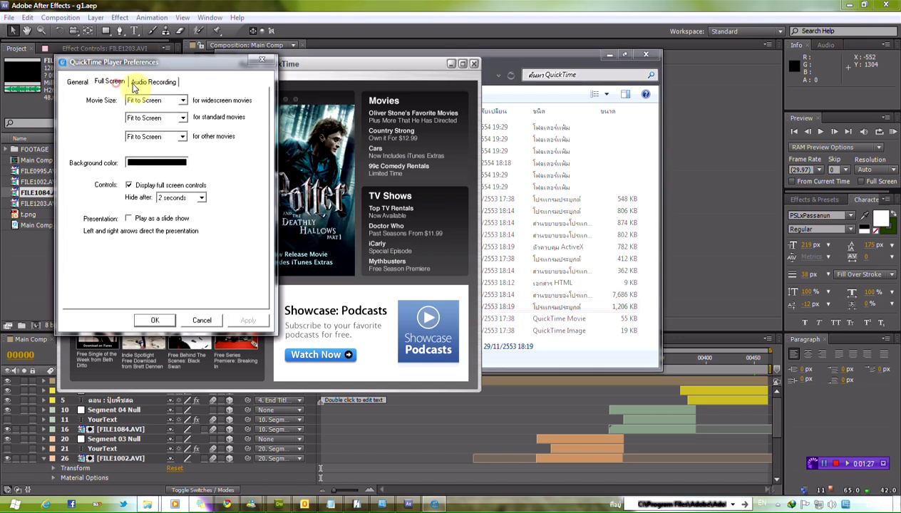
{"action": "left_click", "coordinate": [137, 83]}
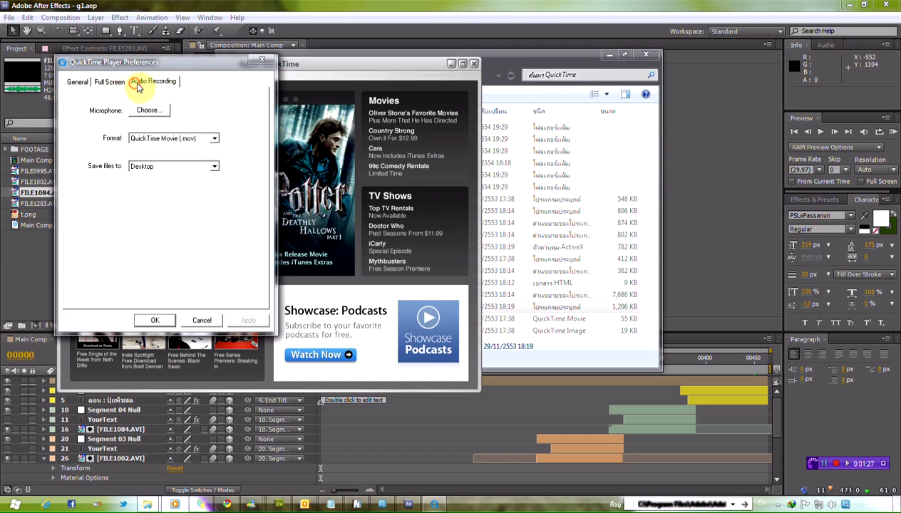
{"action": "left_click", "coordinate": [262, 62]}
{"action": "left_click", "coordinate": [82, 77]}
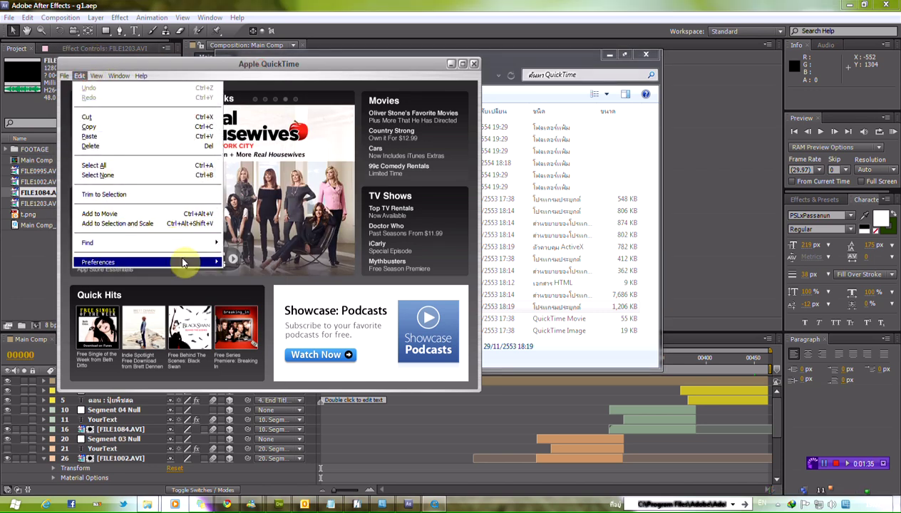
Step: Review the Streaming and Advanced QuickTime Preferences, accept them, and quit QuickTime Player
{"action": "mouse_move", "coordinate": [196, 261]}
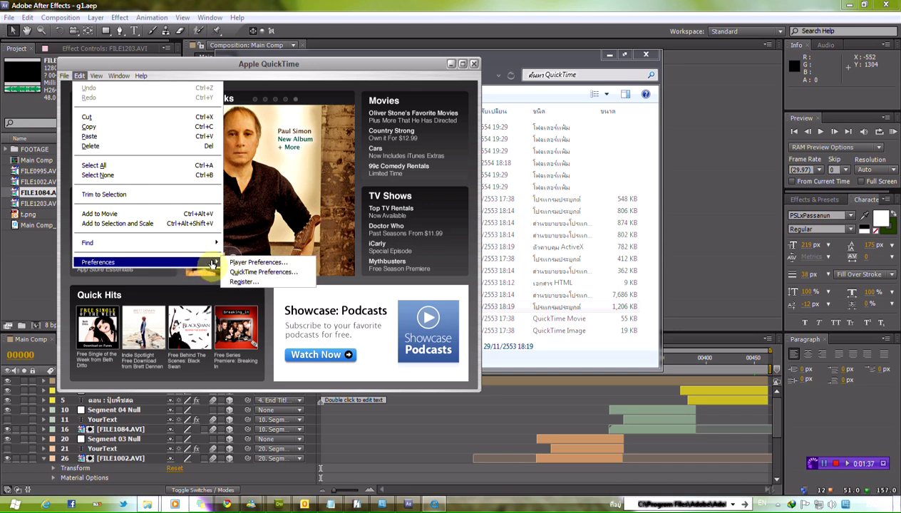
{"action": "left_click", "coordinate": [258, 277]}
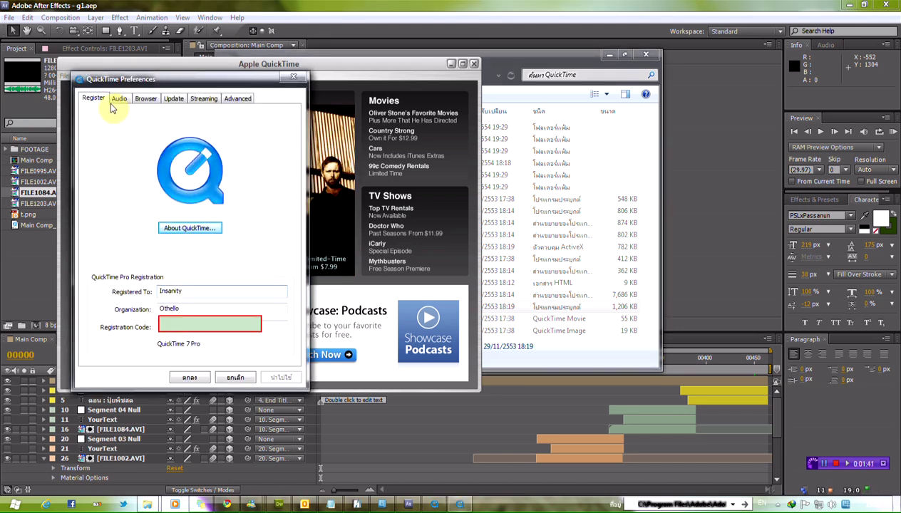
{"action": "left_click", "coordinate": [192, 97]}
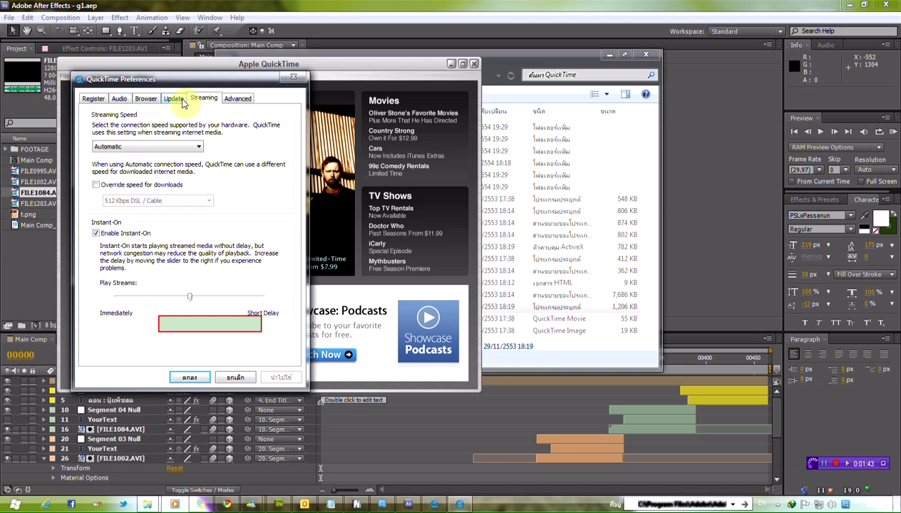
{"action": "left_click", "coordinate": [230, 104]}
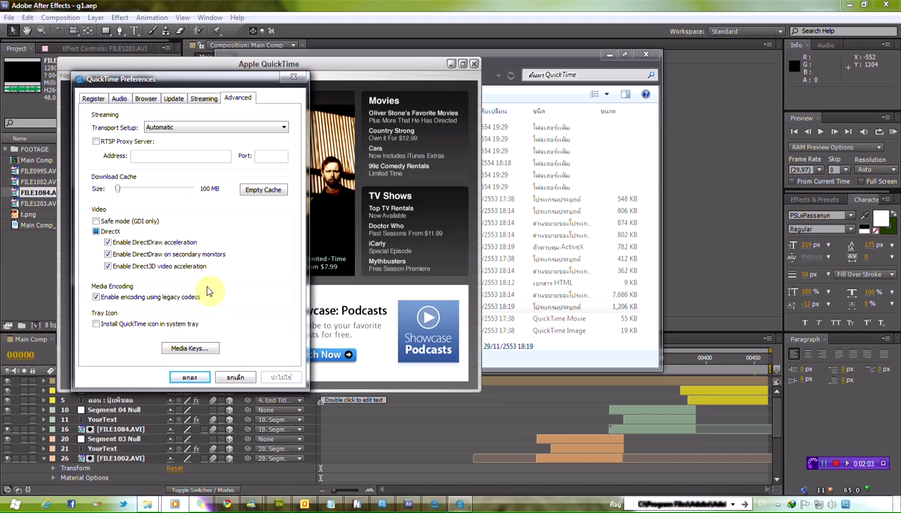
{"action": "left_click", "coordinate": [188, 377]}
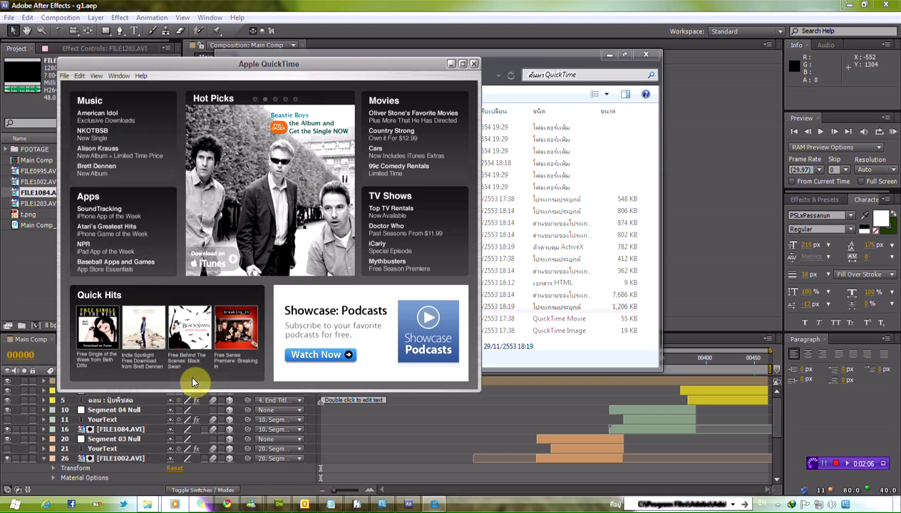
{"action": "left_click", "coordinate": [473, 64]}
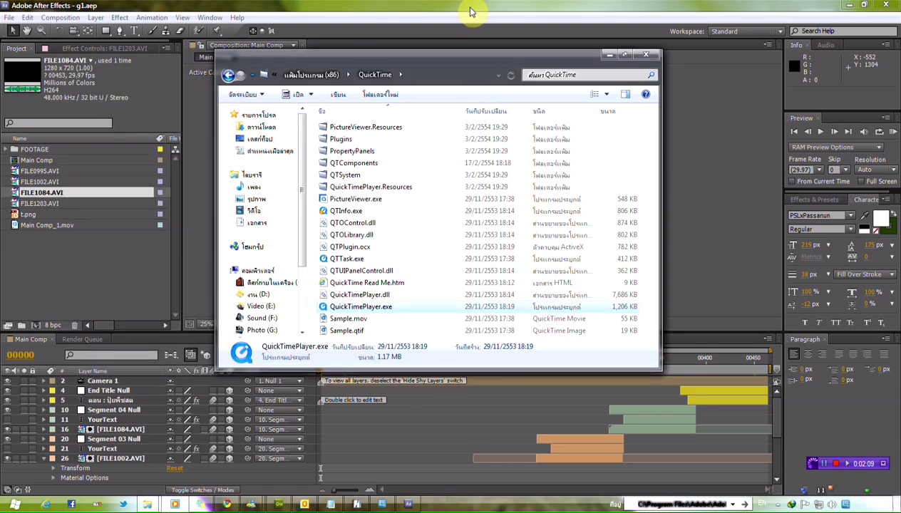
Step: Add Main Comp to After Effects' Render Queue and open its Custom: AVI output module settings
{"action": "left_click", "coordinate": [470, 13]}
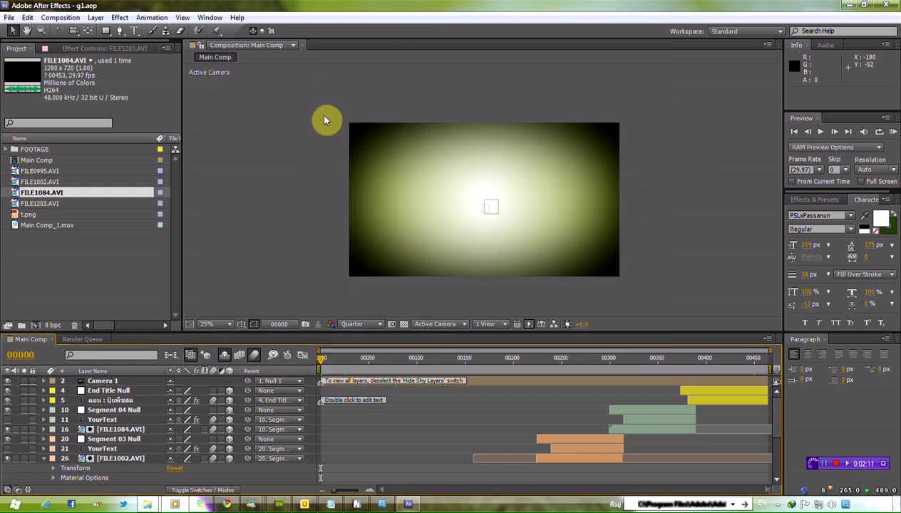
{"action": "left_click", "coordinate": [60, 19]}
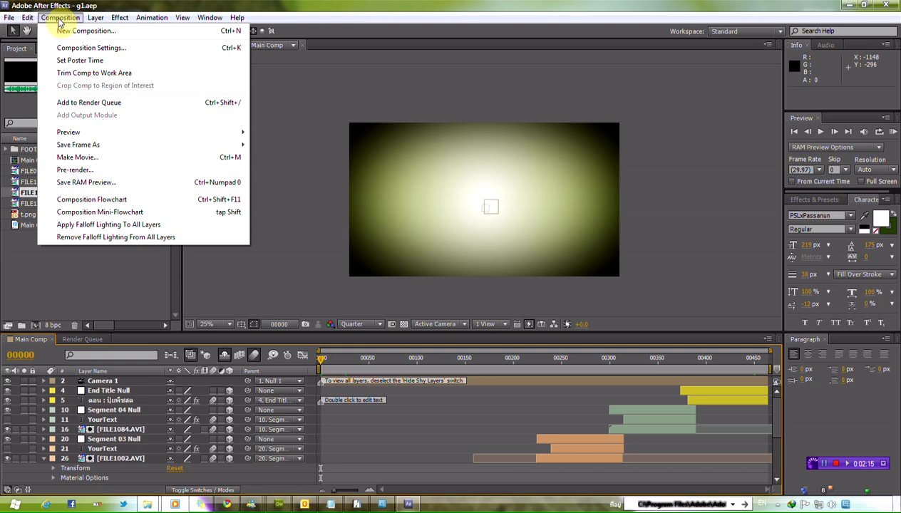
{"action": "left_click", "coordinate": [88, 170]}
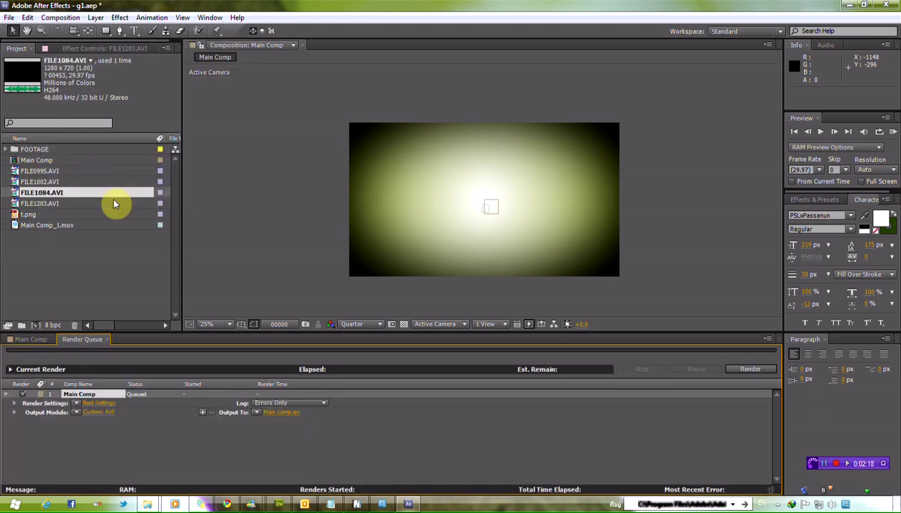
{"action": "left_click", "coordinate": [107, 413]}
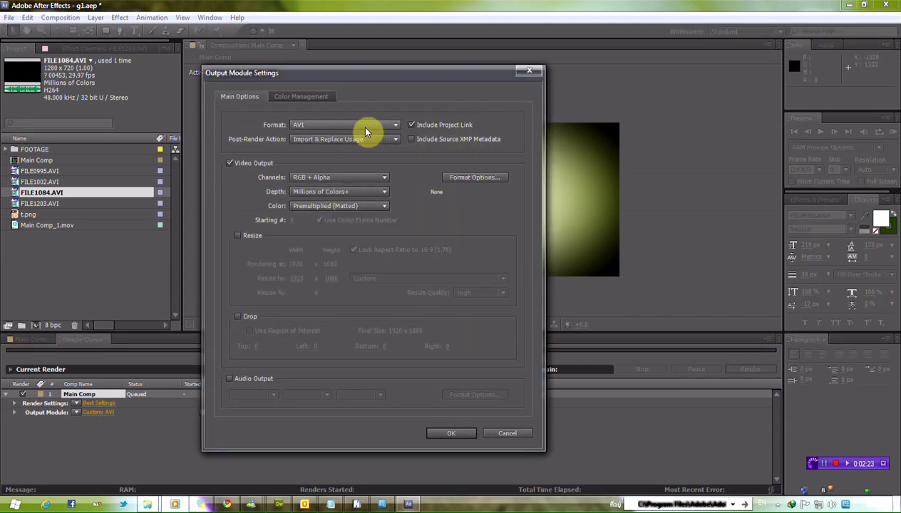
Step: Switch Main Comp's output format from AVI to QuickTime and bring up its format options
{"action": "left_click", "coordinate": [365, 127]}
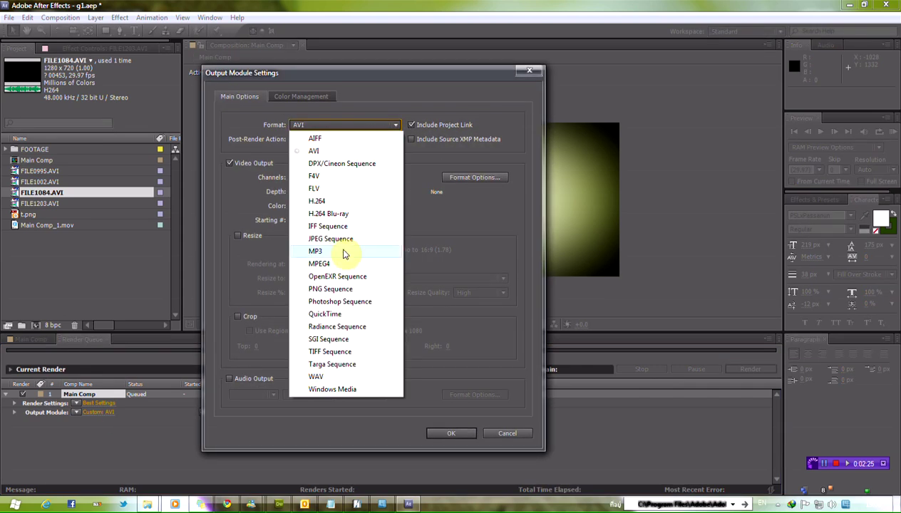
{"action": "left_click", "coordinate": [335, 313]}
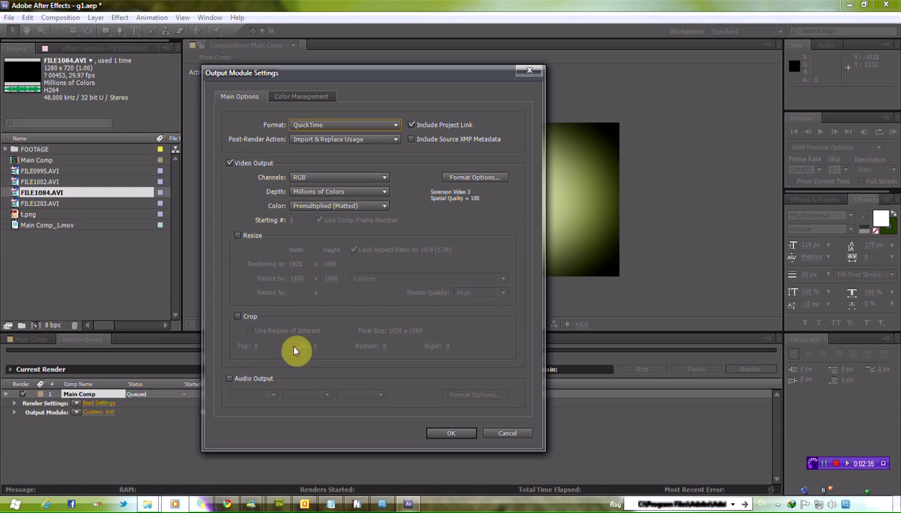
{"action": "left_click", "coordinate": [486, 180]}
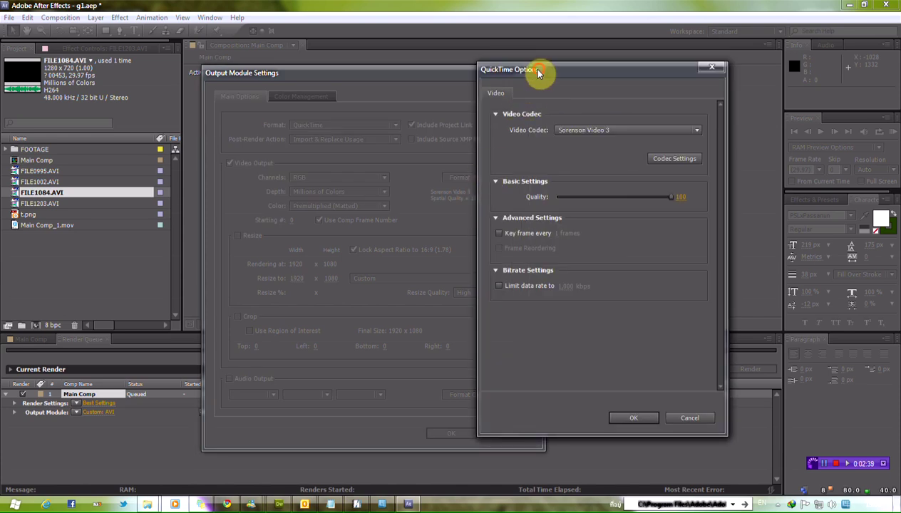
Step: Keep Sorenson Video 3 as the QuickTime video codec and accept the QuickTime options
{"action": "left_click_drag", "start_coordinate": [539, 72], "coordinate": [503, 84]}
{"action": "left_click", "coordinate": [532, 141]}
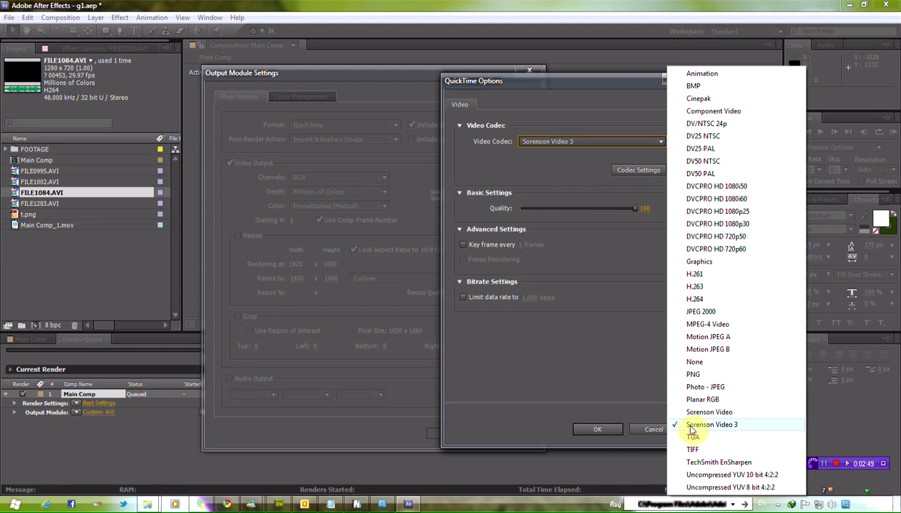
{"action": "left_click", "coordinate": [751, 426]}
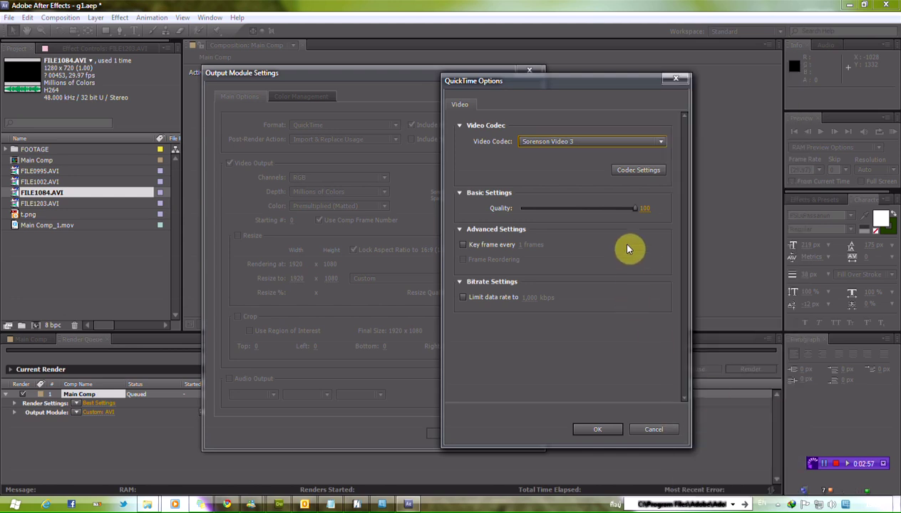
{"action": "left_click_drag", "start_coordinate": [574, 87], "coordinate": [637, 80]}
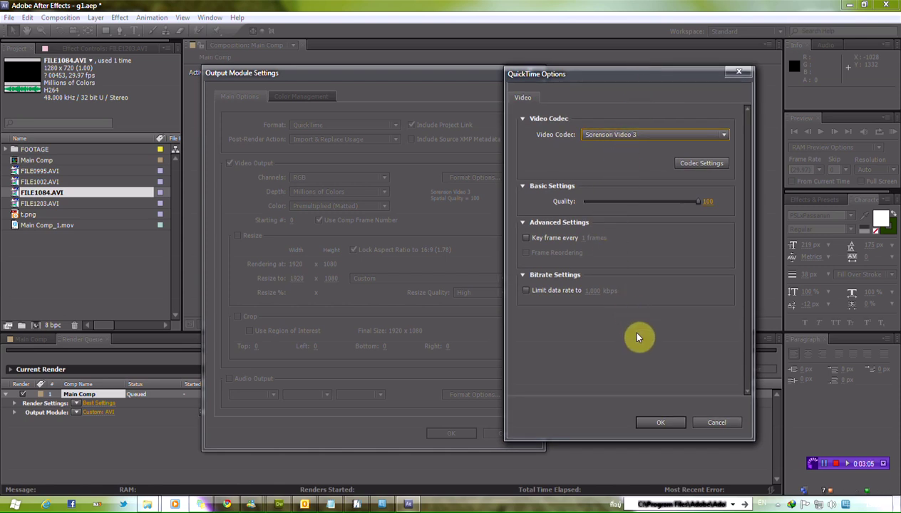
{"action": "left_click", "coordinate": [656, 420]}
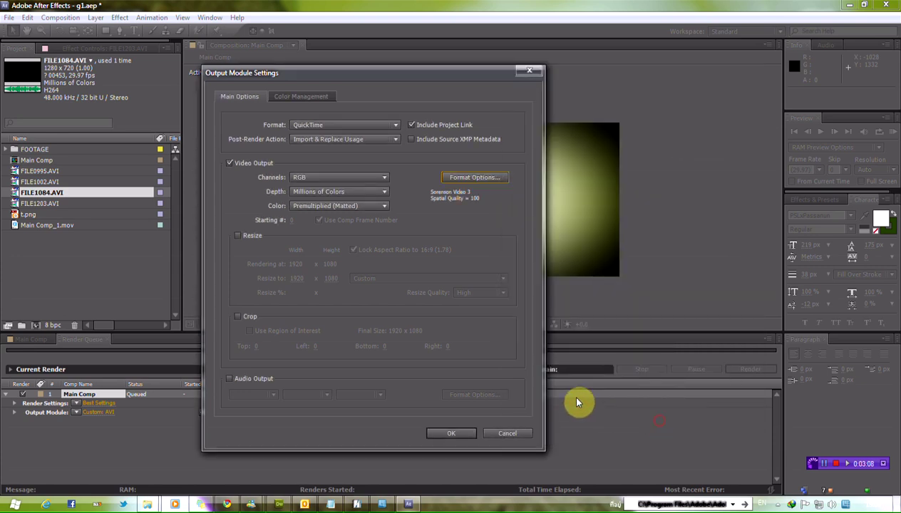
Step: Leave output channels at RGB and apply the Custom: QuickTime output module to Main Comp
{"action": "left_click", "coordinate": [454, 436]}
{"action": "left_click", "coordinate": [384, 178]}
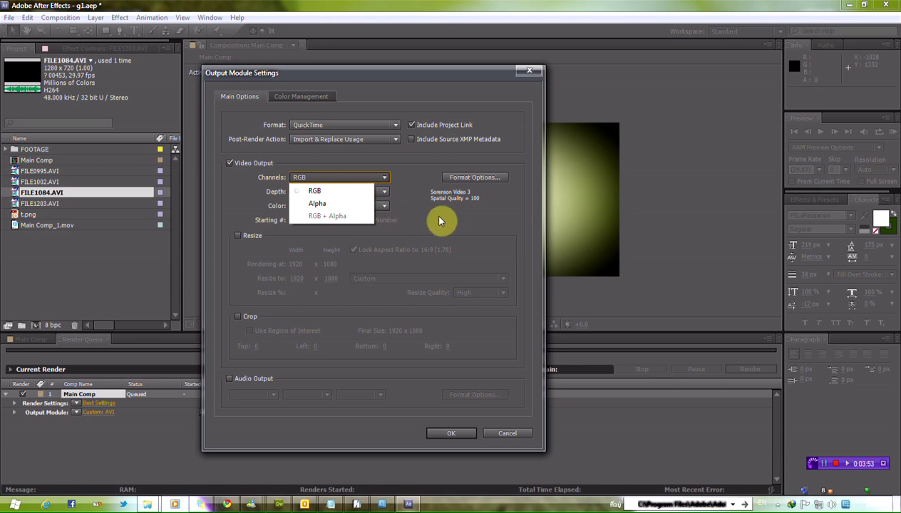
{"action": "left_click", "coordinate": [490, 243]}
{"action": "left_click", "coordinate": [450, 433]}
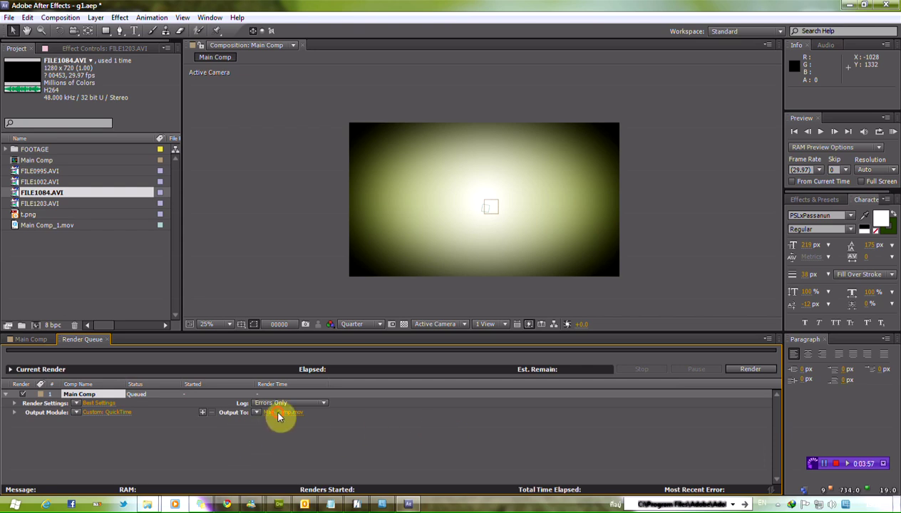
Step: Rename Main Comp's render output file to Main Comp2.mov and save it
{"action": "left_click", "coordinate": [279, 414]}
{"action": "left_click", "coordinate": [402, 378]}
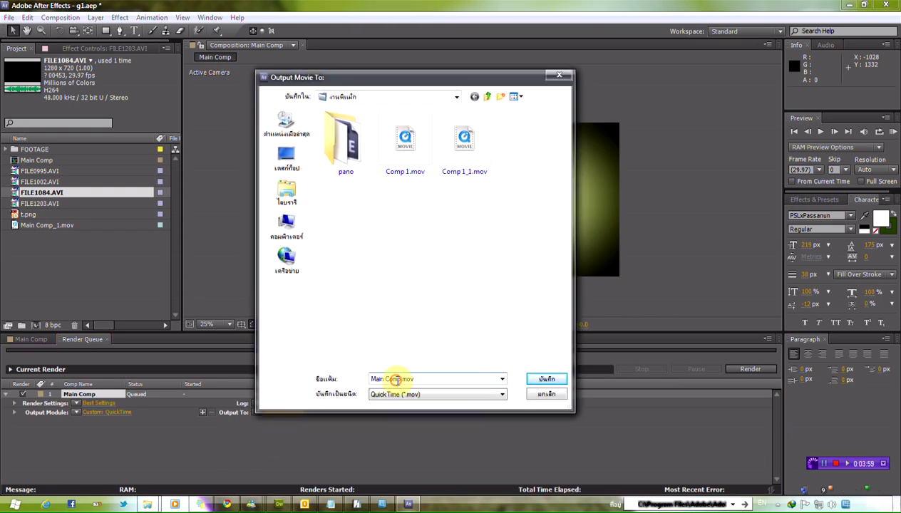
{"action": "type", "text": "2"}
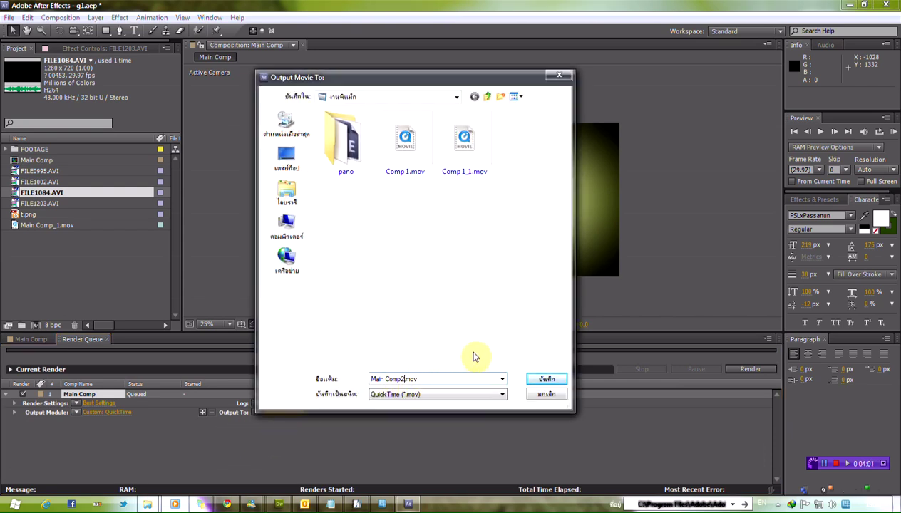
{"action": "left_click", "coordinate": [547, 381]}
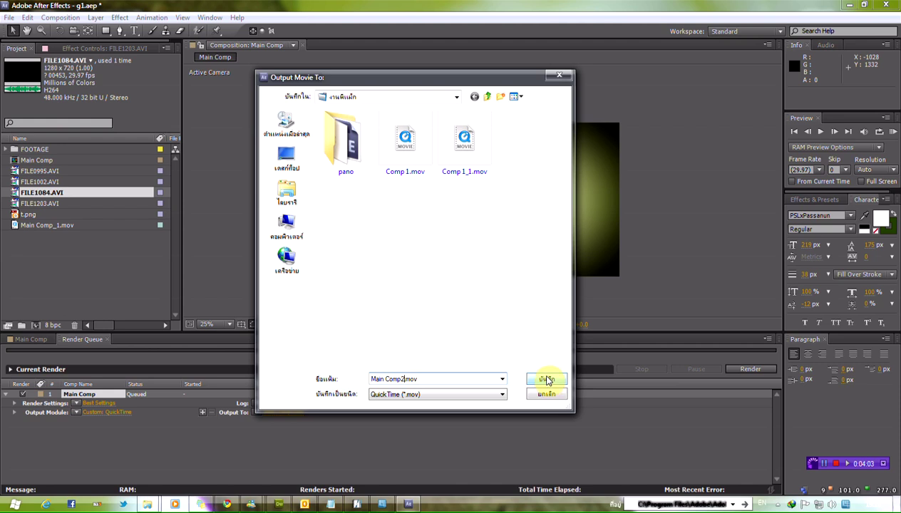
{"action": "left_click", "coordinate": [547, 380]}
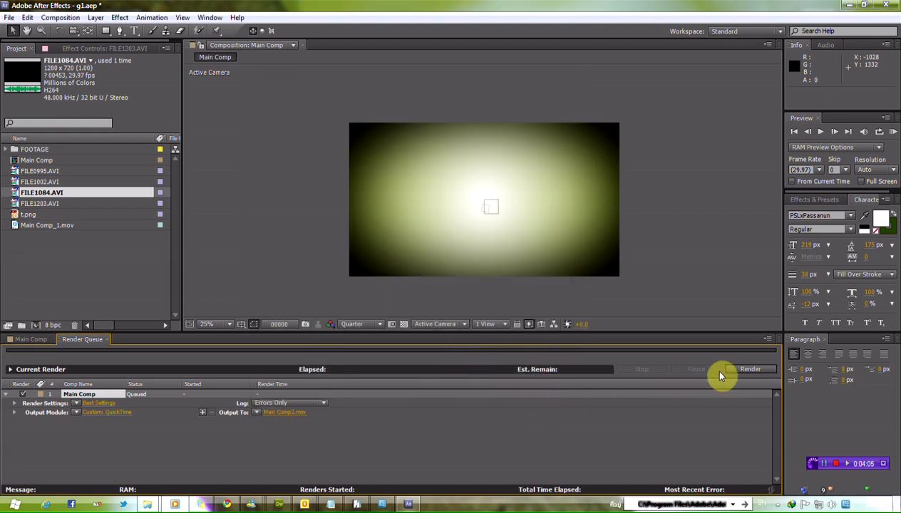